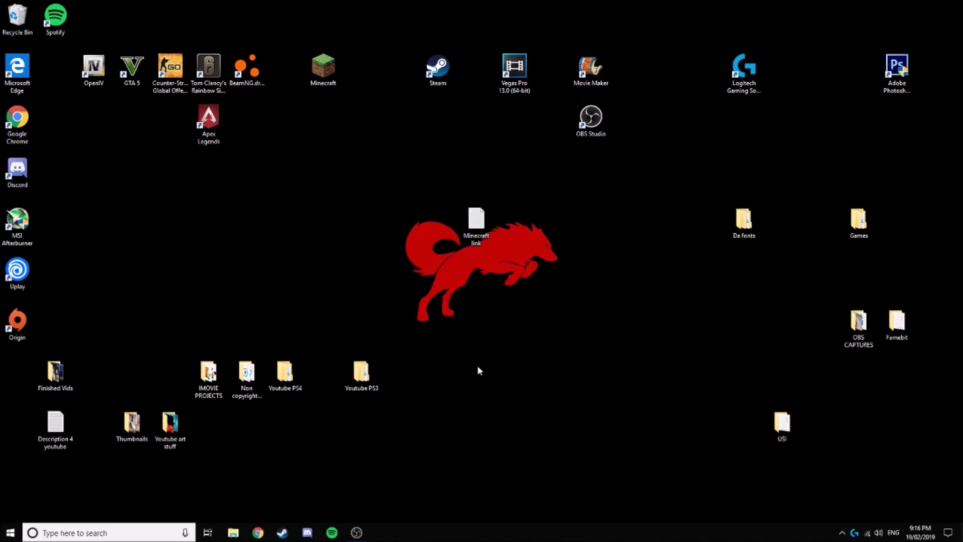
drag(536, 279, 422, 178)
click(523, 255)
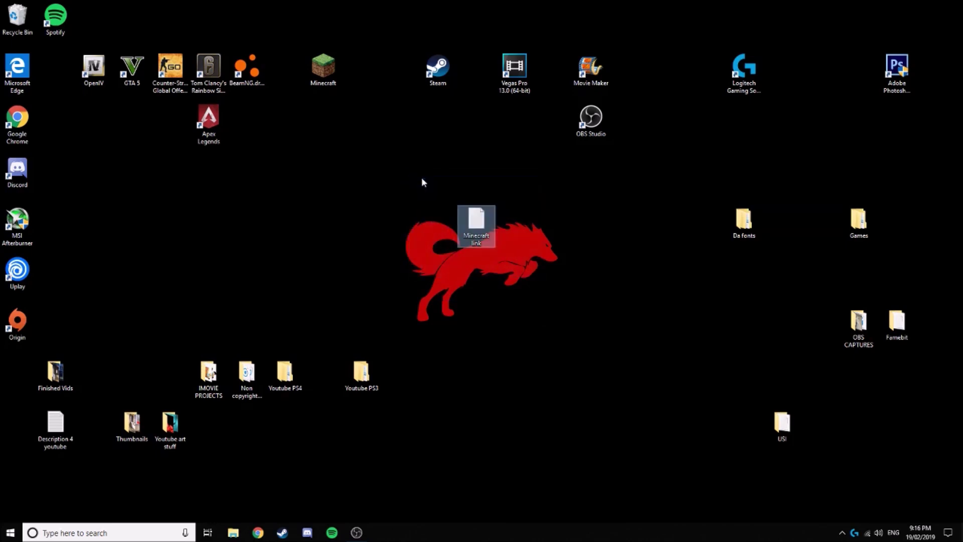
click(422, 178)
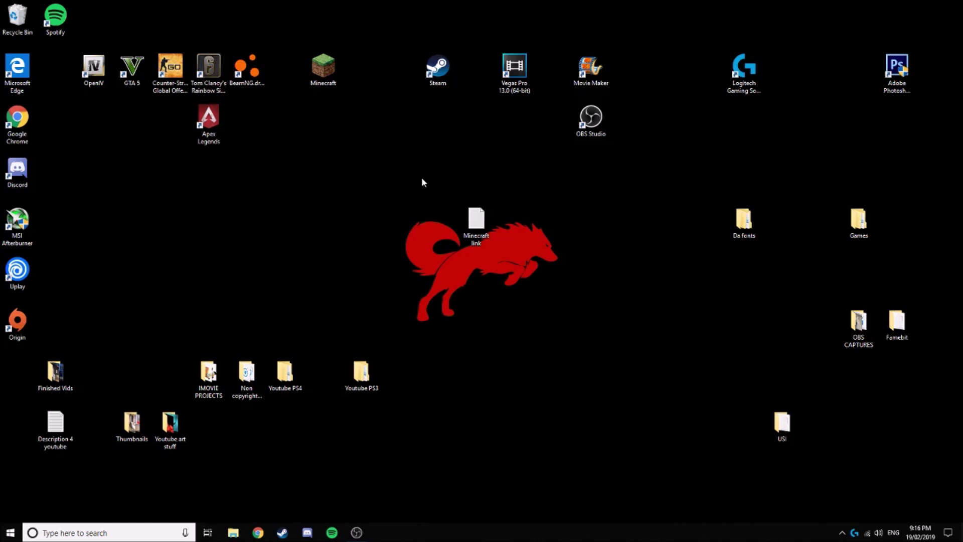
drag(429, 206, 529, 290)
click(533, 287)
drag(432, 184, 522, 271)
click(518, 272)
click(247, 71)
click(113, 118)
drag(447, 199, 522, 275)
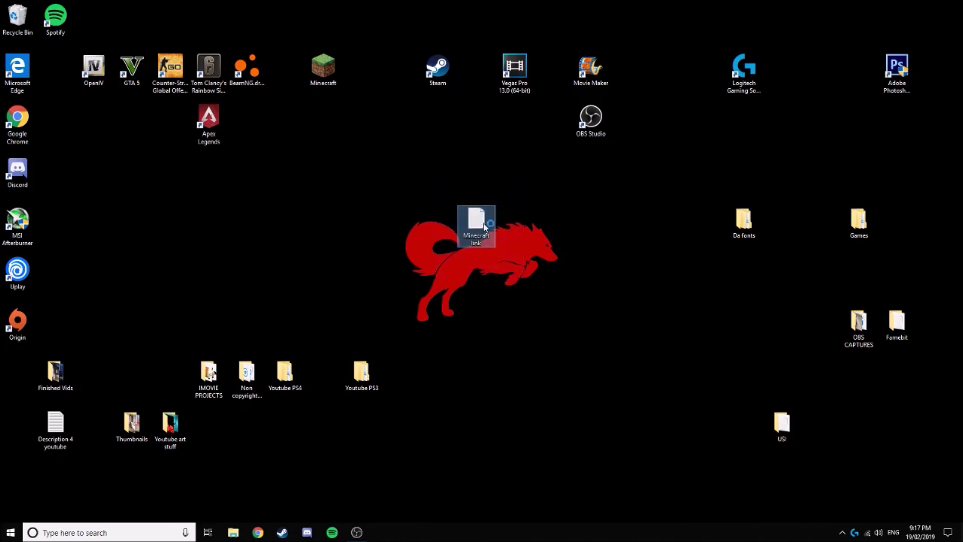
Step: Copy the MediaFire download address from the Minecraft link text file on the desktop and close the file
double_click(487, 223)
drag(378, 73, 107, 72)
right_click(170, 75)
click(201, 102)
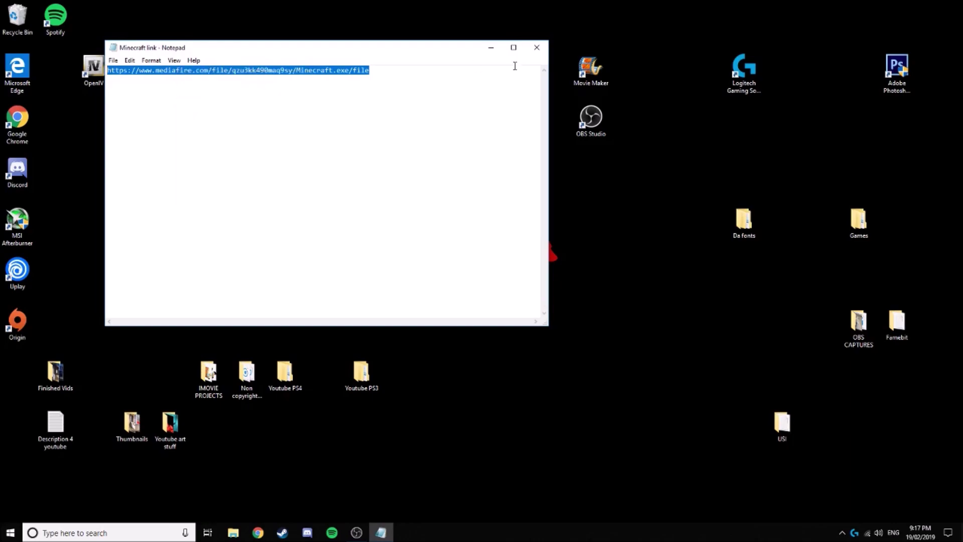
click(536, 47)
Step: Switch to Chrome, load the copied MediaFire address, download Minecraft.exe and close the browser
click(258, 532)
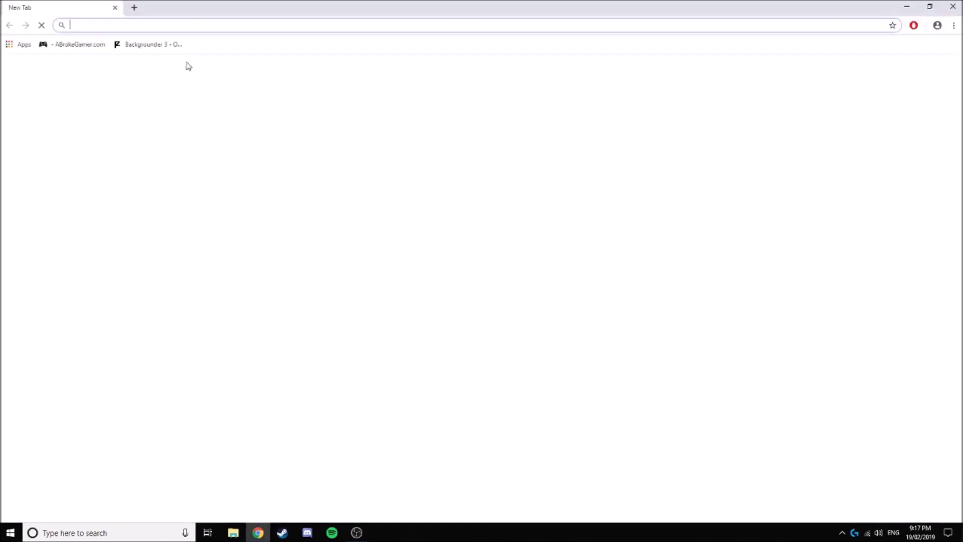
right_click(124, 23)
click(150, 101)
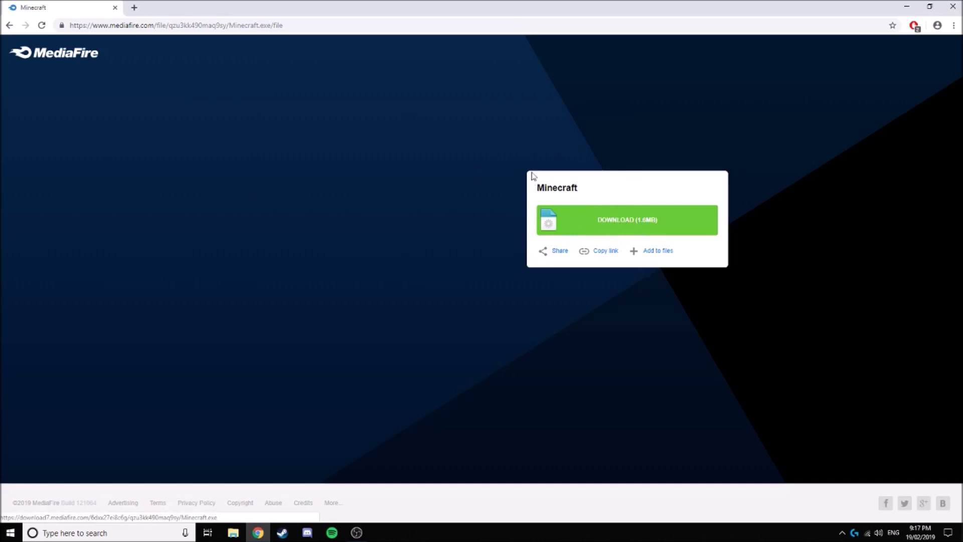
click(603, 217)
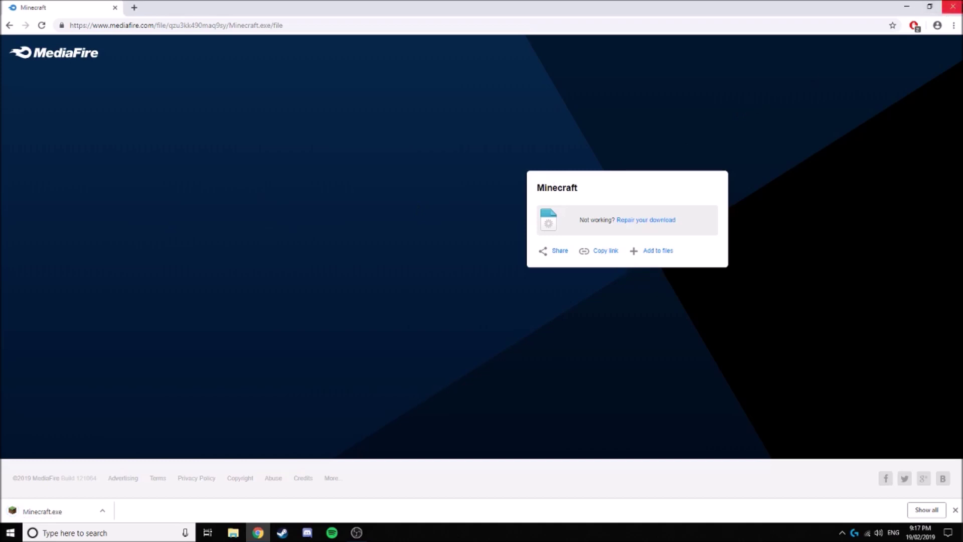
click(955, 4)
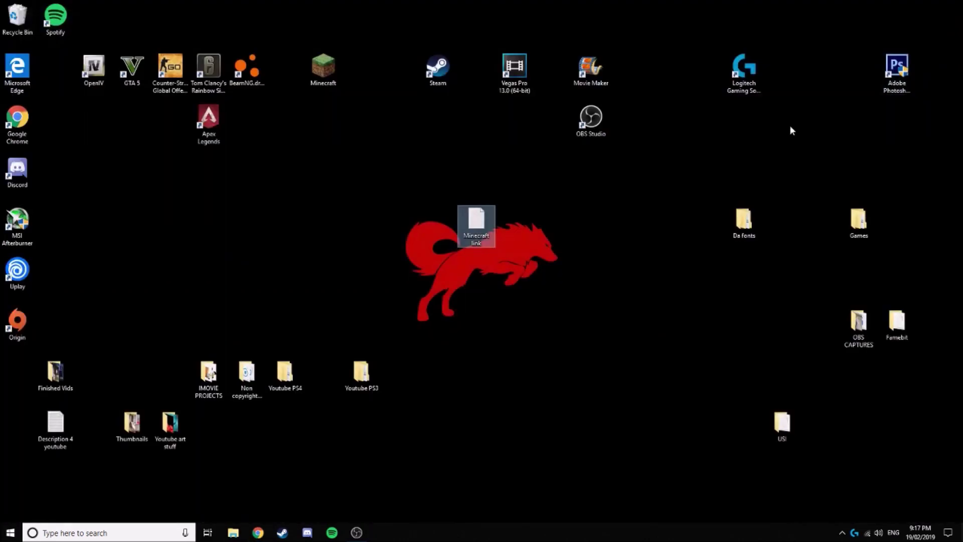
Step: Move the Minecraft file from Downloads to the desktop, replacing the existing copy, and place it in the row with the other game icons
double_click(737, 225)
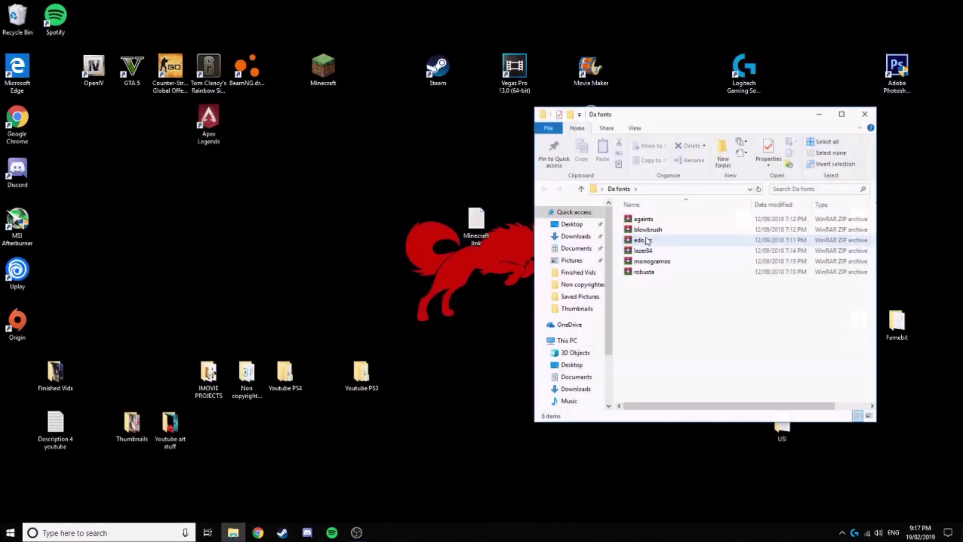
click(574, 236)
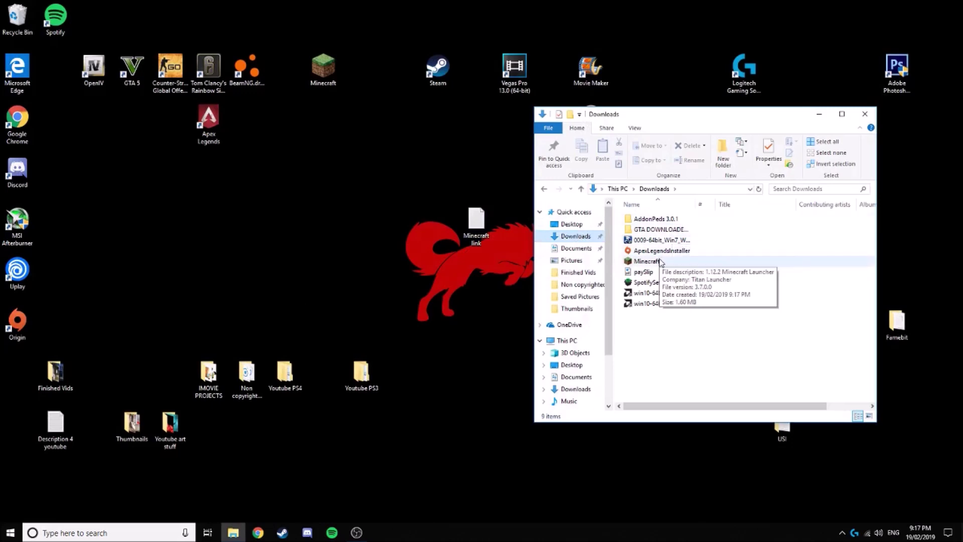
click(636, 262)
drag(636, 265, 345, 201)
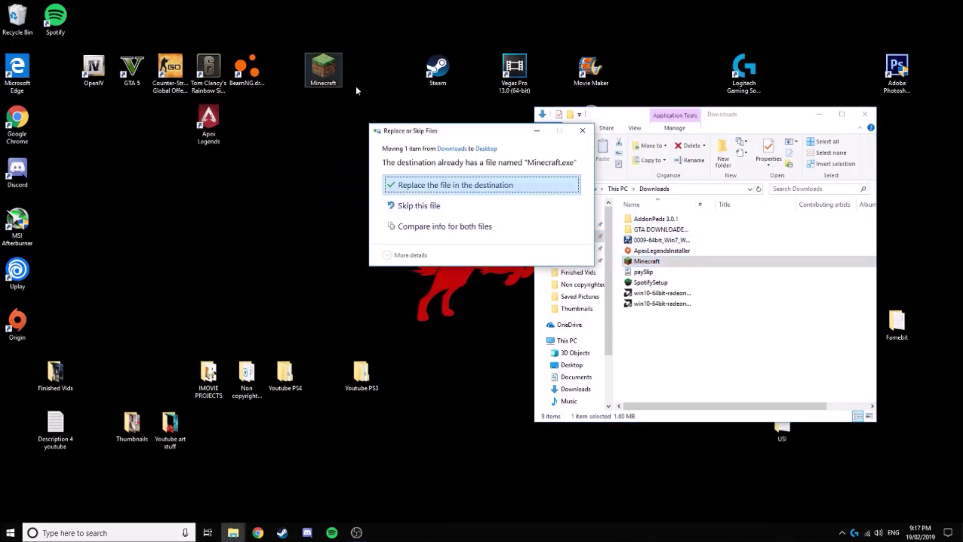
click(494, 186)
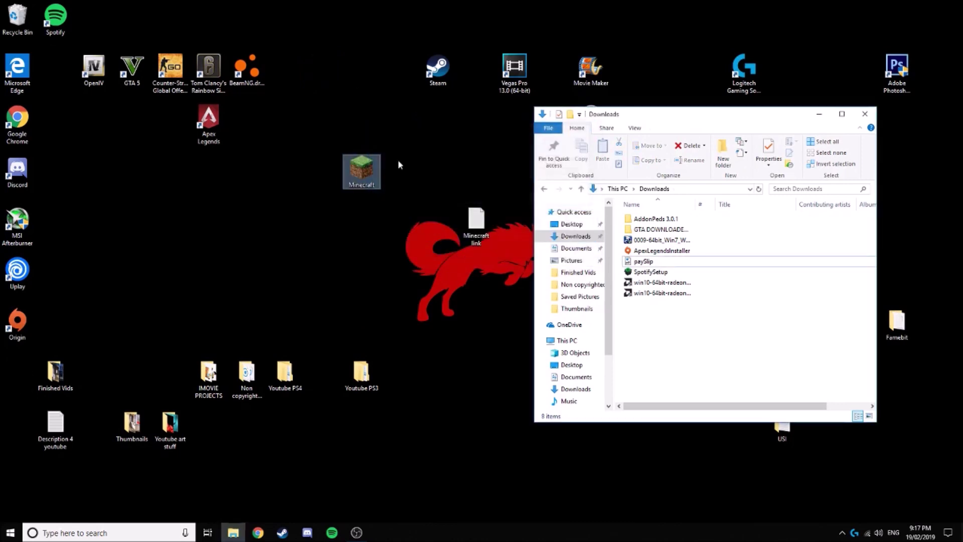
drag(361, 173, 334, 83)
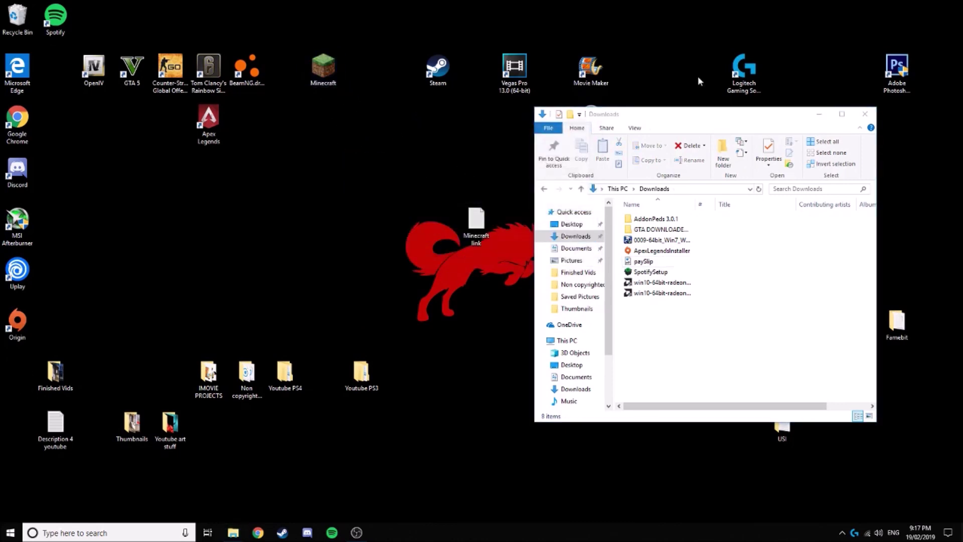
click(865, 114)
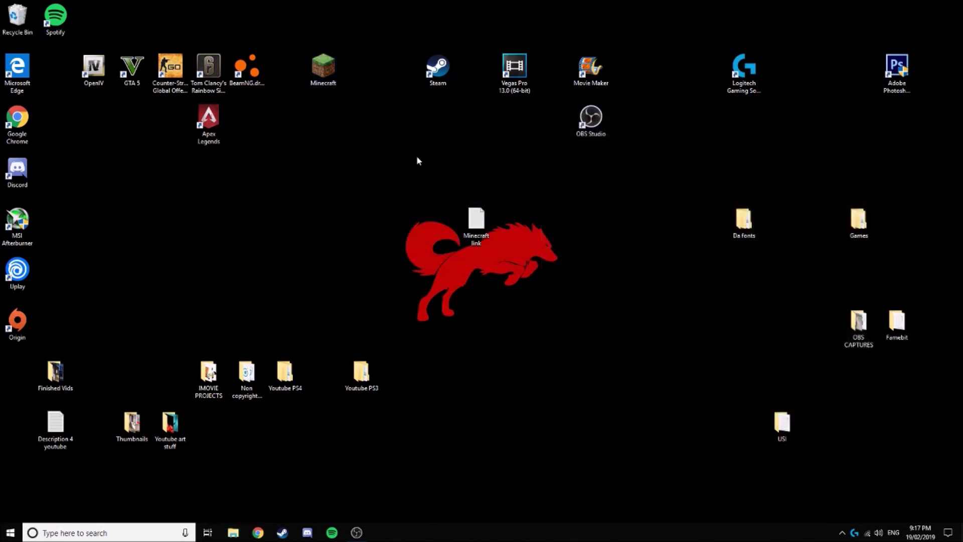
Step: Start the Minecraft launcher from the desktop and log in with a username
double_click(322, 78)
drag(324, 229, 634, 330)
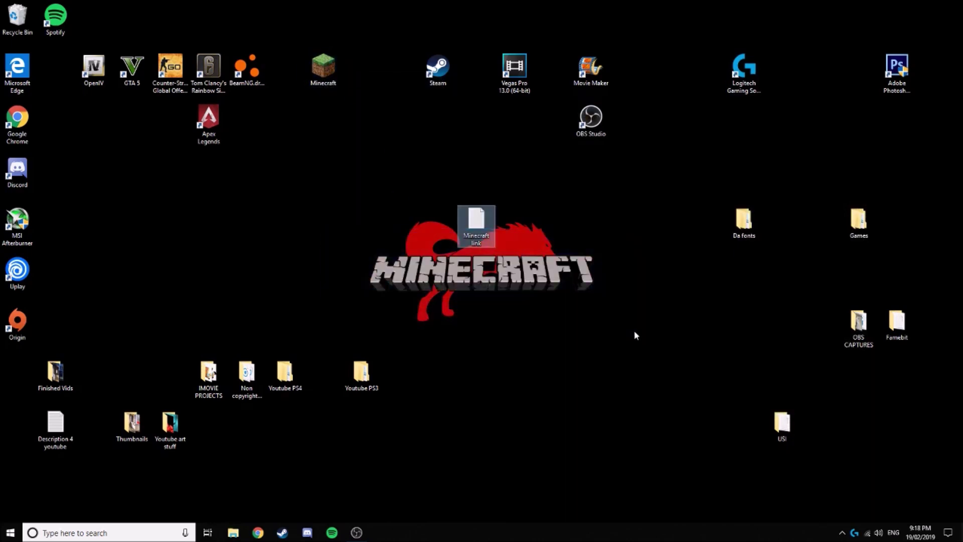
click(632, 329)
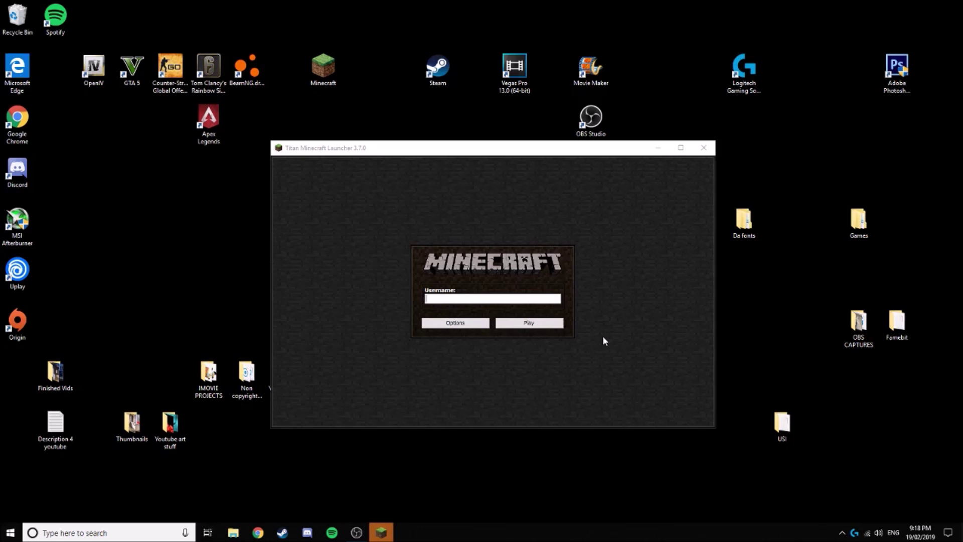
click(401, 217)
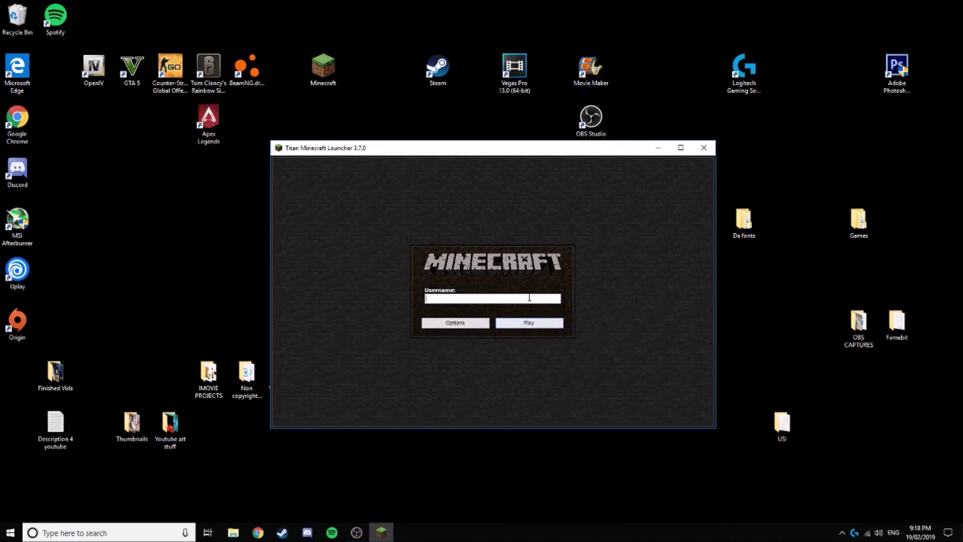
text(HaydosDFude)
click(530, 324)
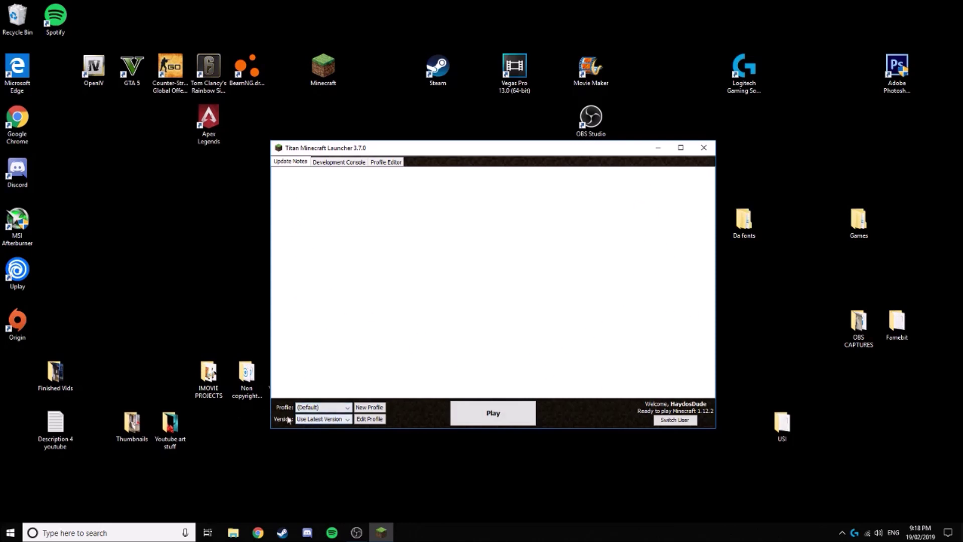
Step: Browse the launcher's version list and try release 1.11.2 before returning to Use Latest Version
click(322, 419)
scroll(321, 461, down, 10)
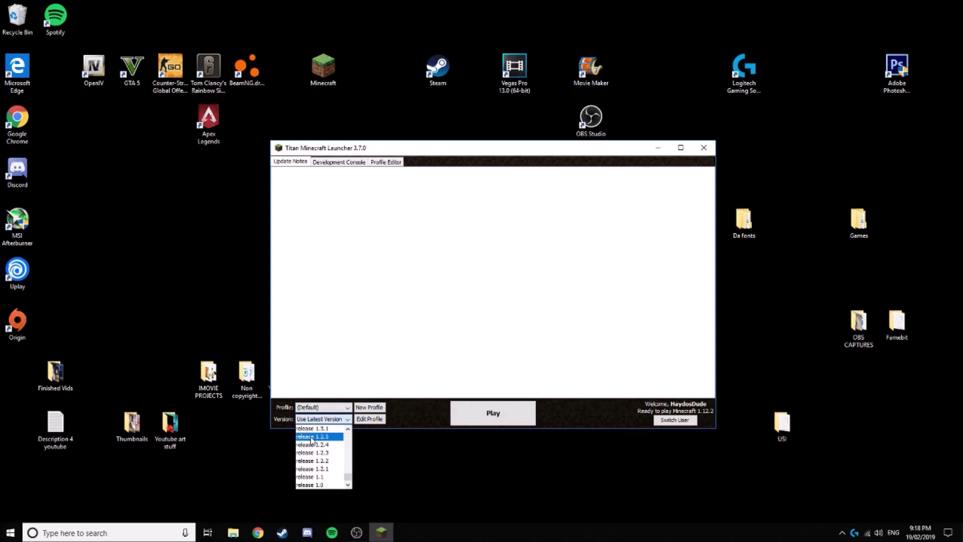
scroll(316, 457, up, 10)
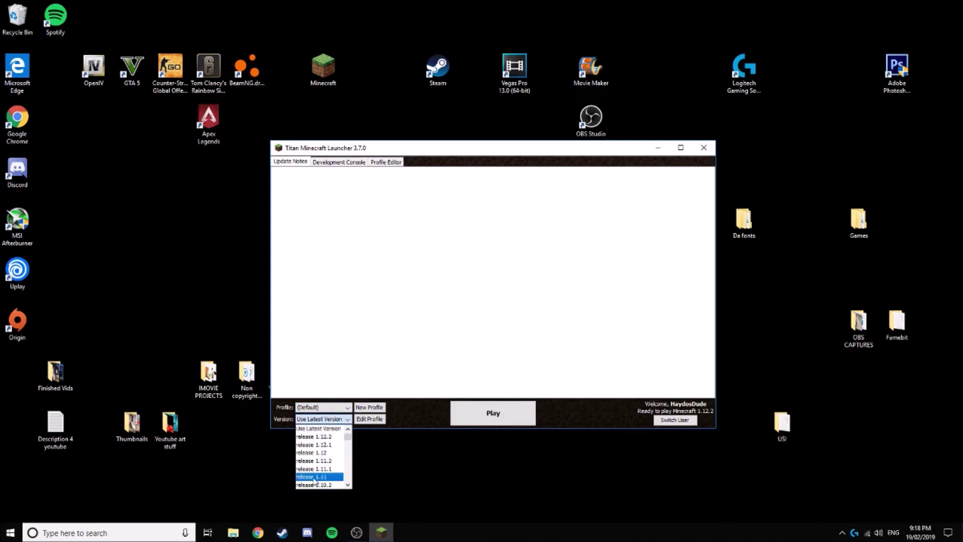
click(317, 459)
click(327, 419)
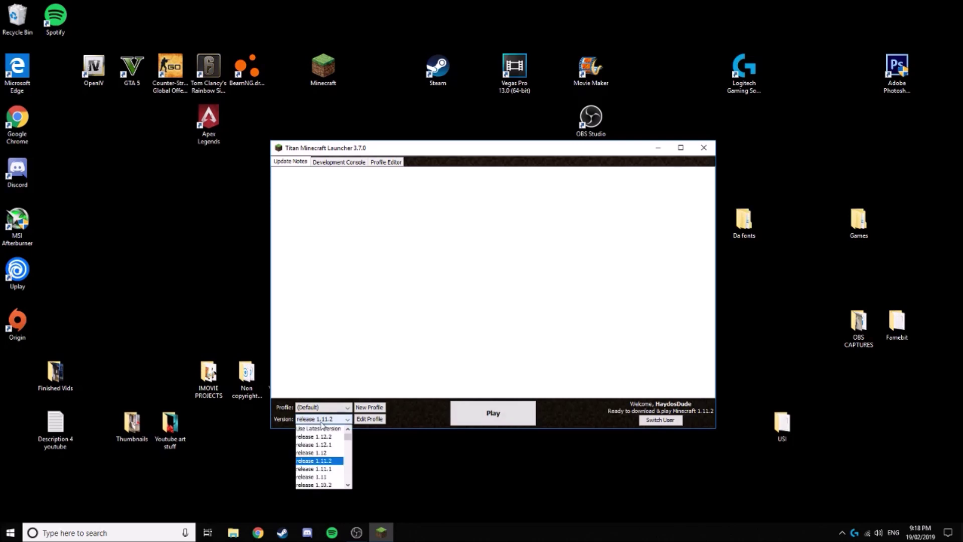
click(319, 428)
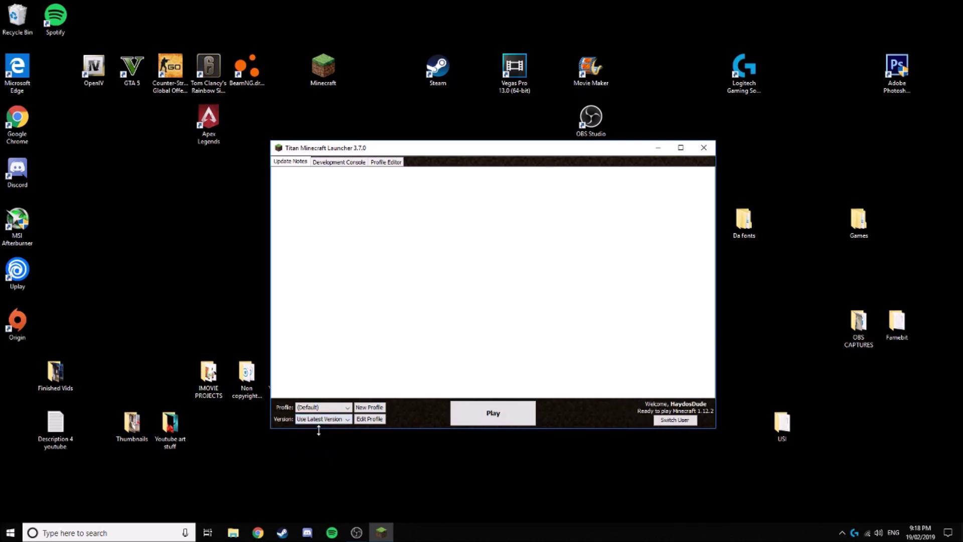
Step: Choose Use Latest Version from the launcher's version list and launch the game
click(321, 419)
scroll(306, 454, down, 8)
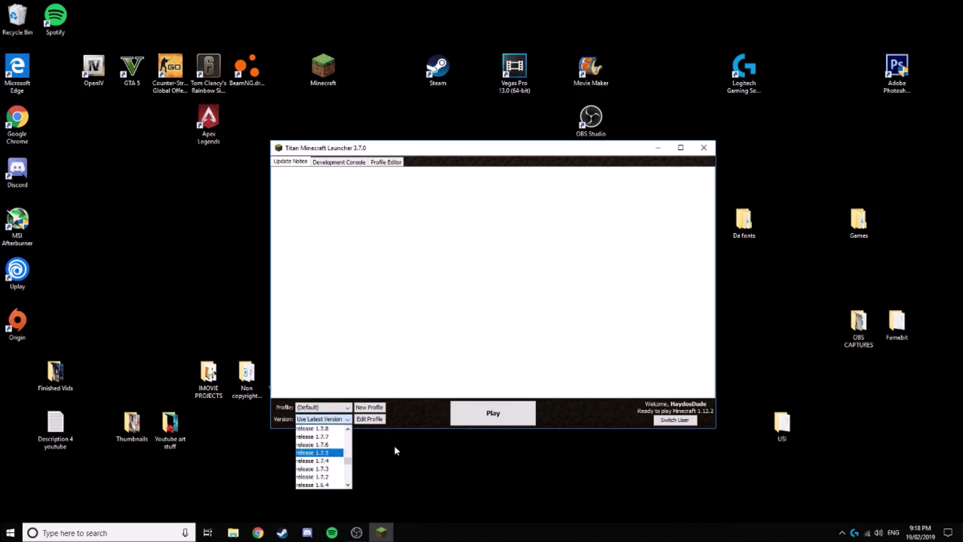
scroll(306, 446, up, 8)
click(321, 429)
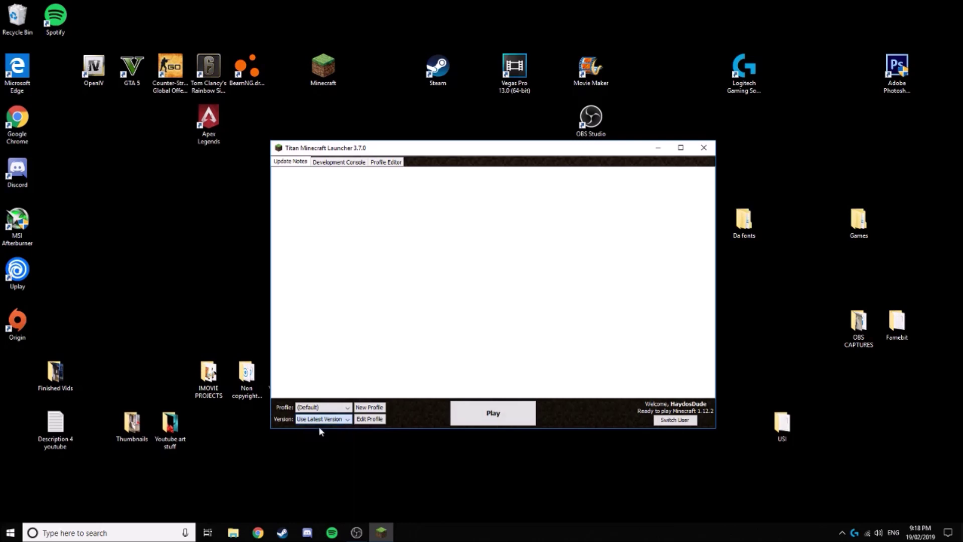
click(504, 415)
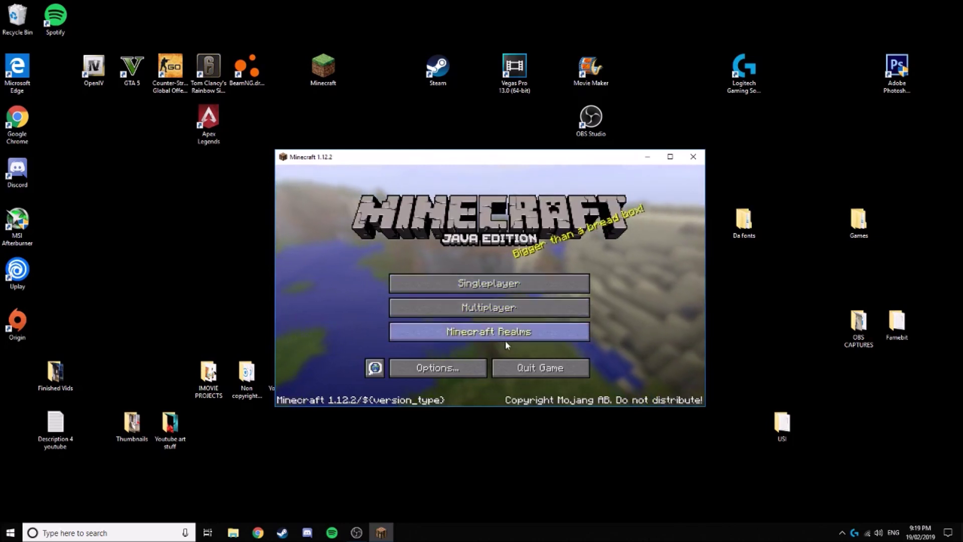
Step: Open the Multiplayer server list from the Minecraft title screen
click(504, 336)
click(509, 369)
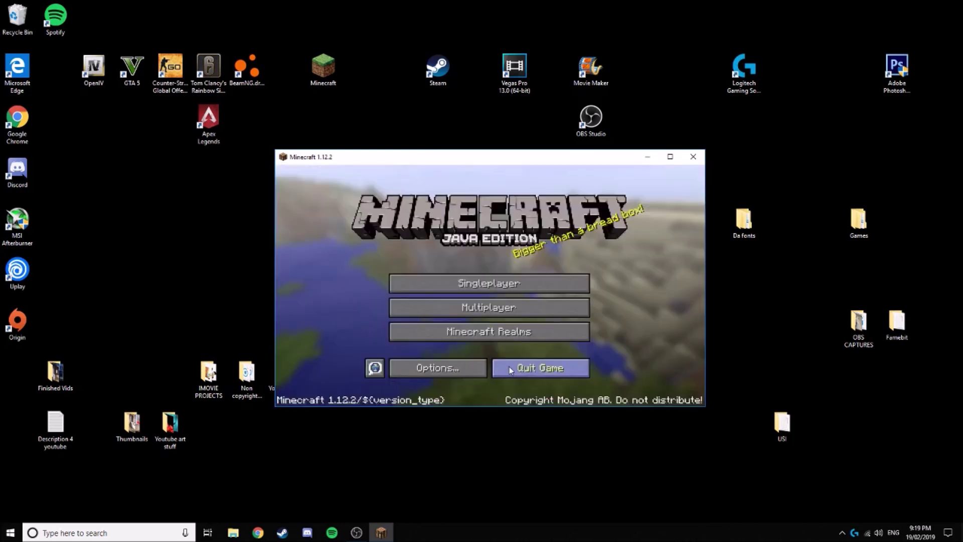
click(459, 307)
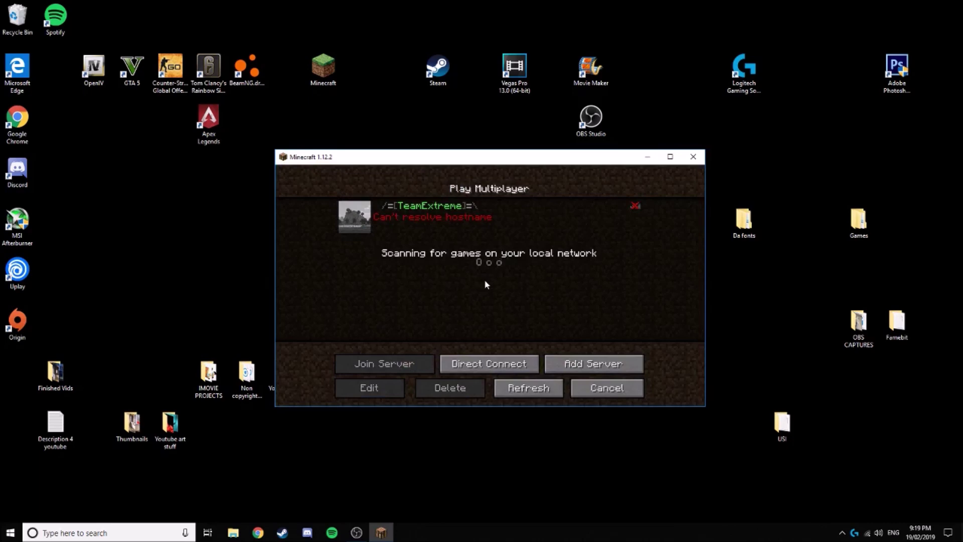
Step: Switch to Chrome and search Google for "free cracked minecraft servers"
click(258, 533)
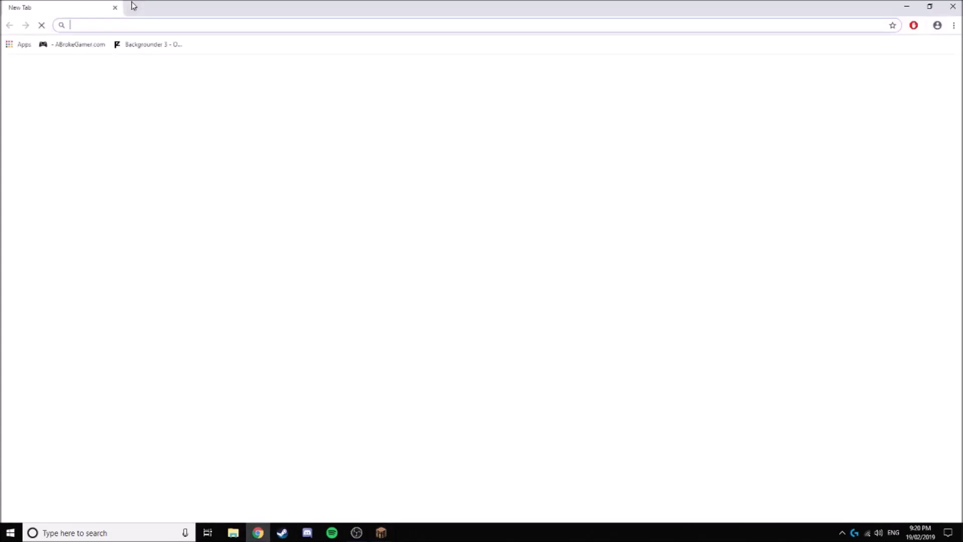
text(free )
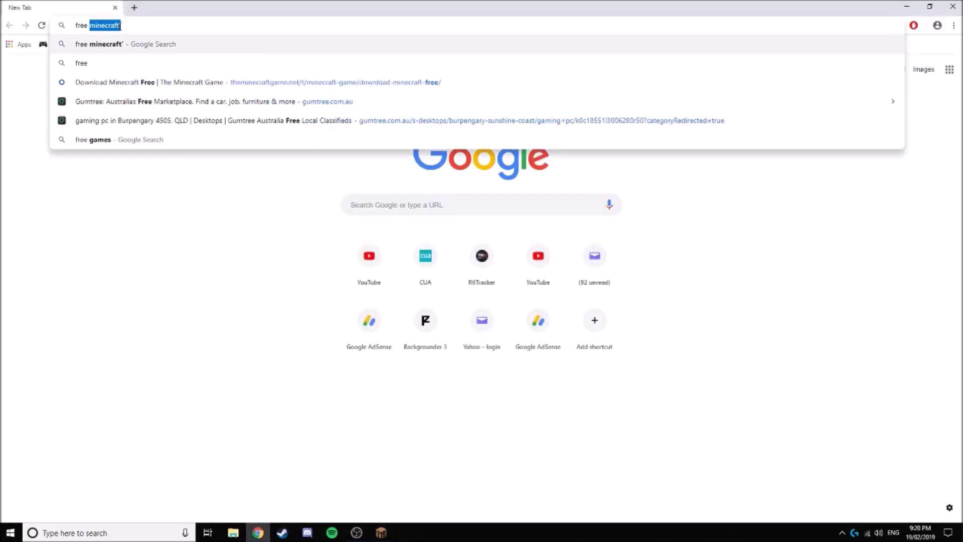
text(cracked minecraft se)
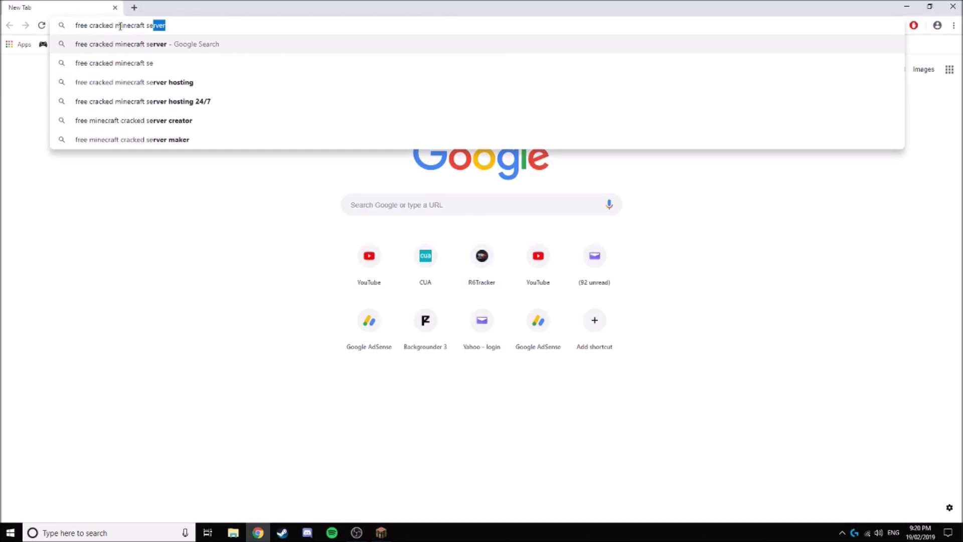
text(rvers')
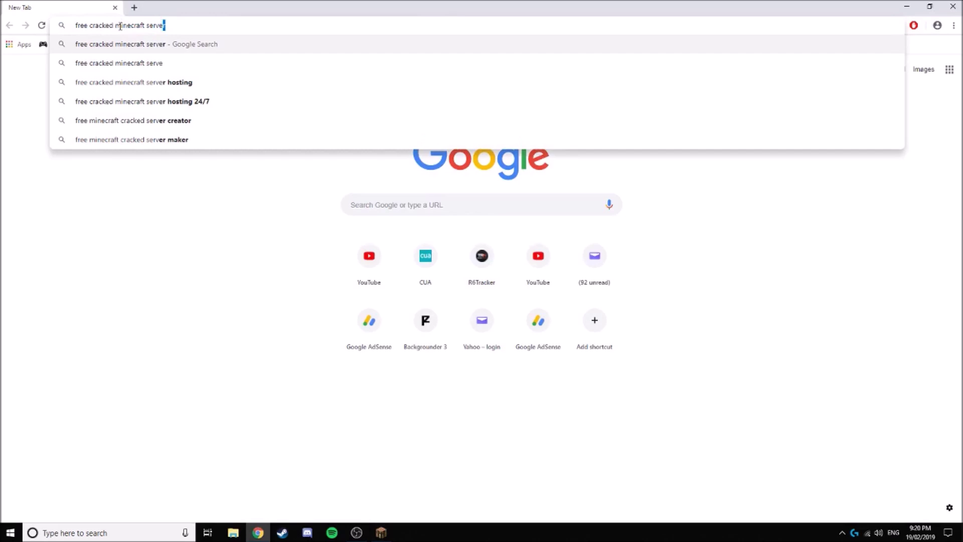
key(BackSpace)
key(Return)
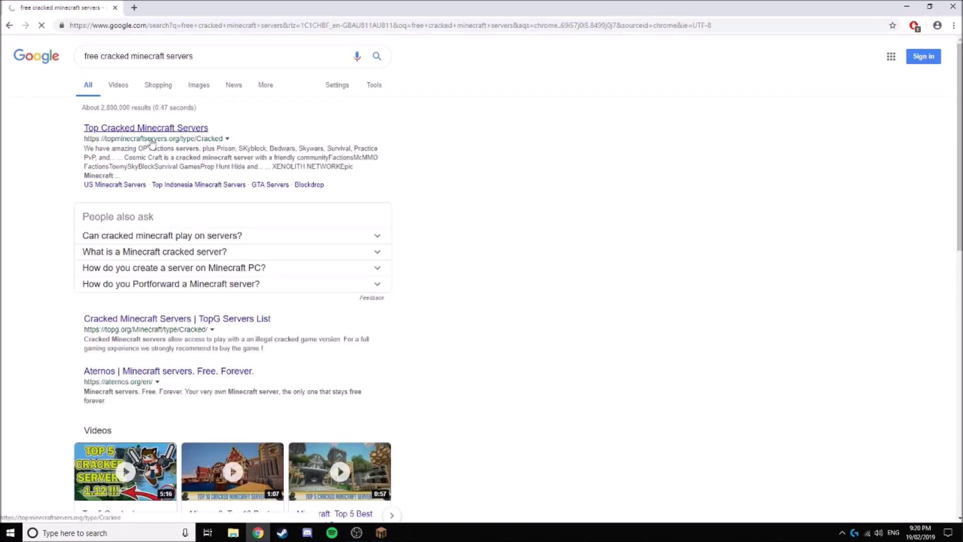
Step: Open the Top Cracked Minecraft Servers result and look through the ranked servers and their IP addresses
click(151, 143)
scroll(326, 228, down, 7)
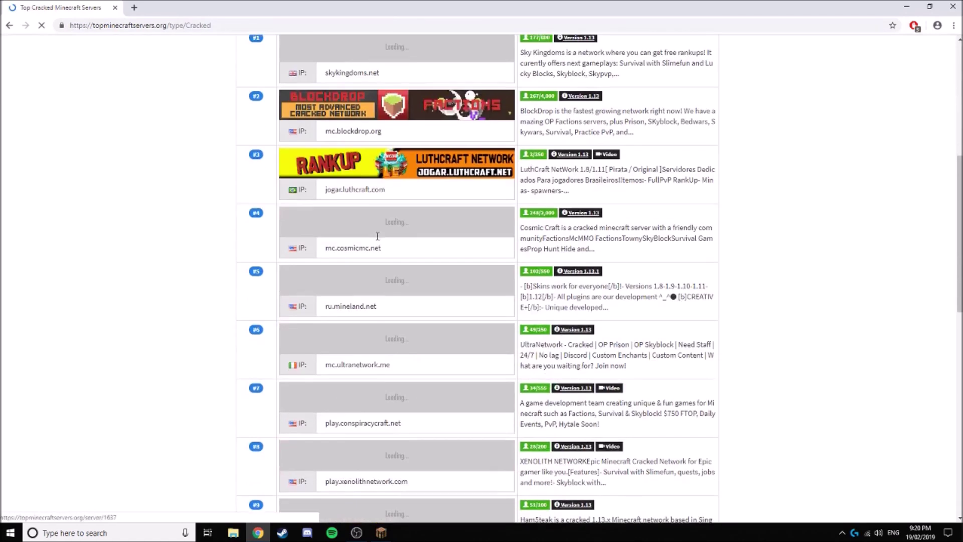
scroll(294, 221, up, 4)
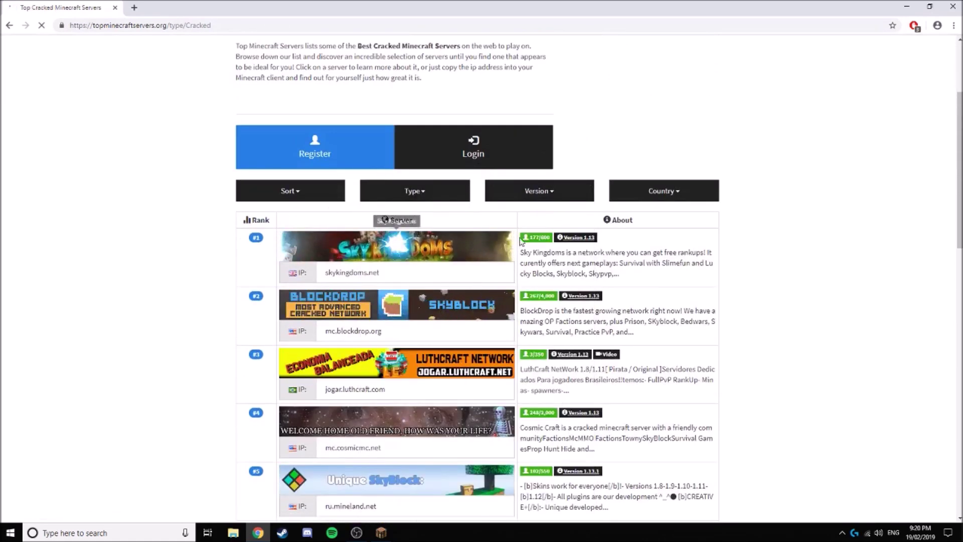
scroll(576, 226, down, 2)
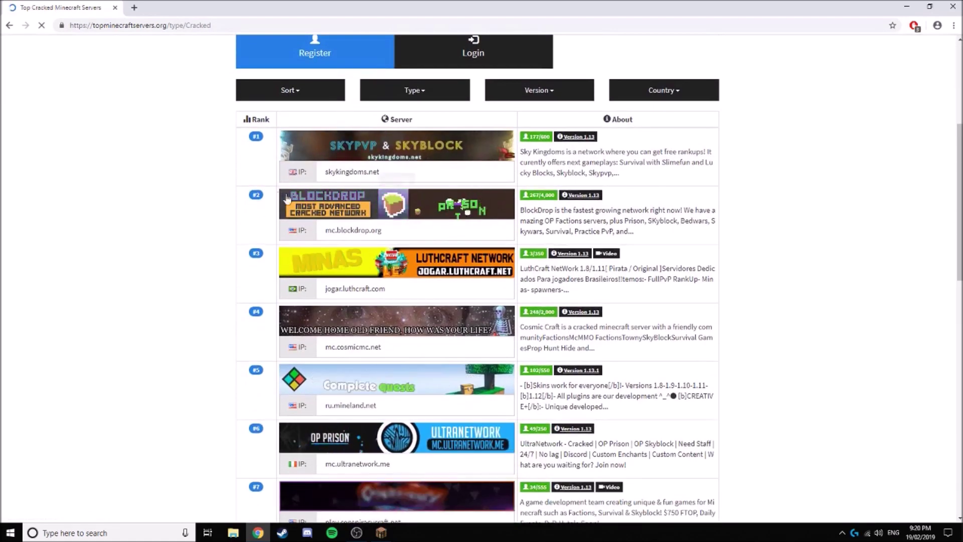
Step: Examine the rest of the first page of ranked cracked servers with their IP addresses and versions, and close the browser
click(314, 172)
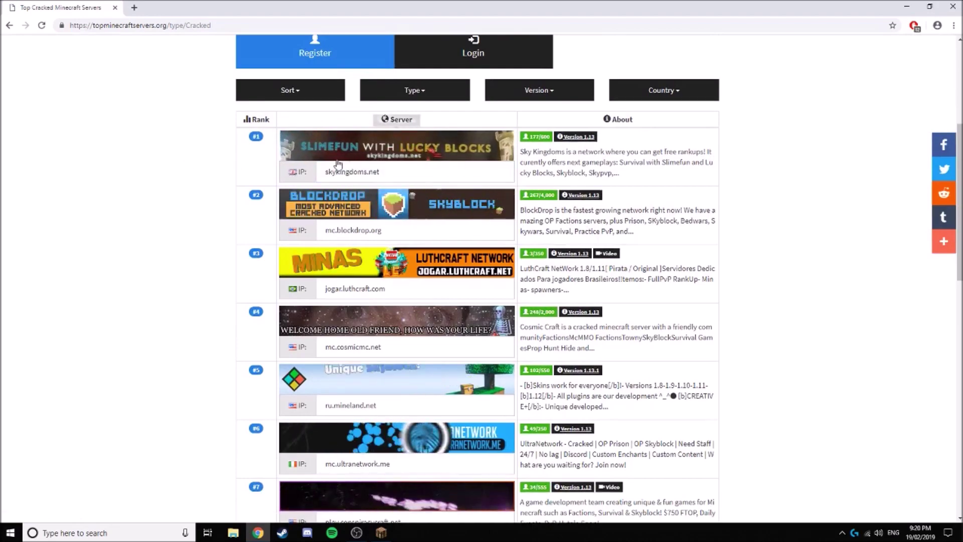
scroll(338, 189, down, 14)
scroll(339, 195, up, 5)
scroll(425, 319, down, 5)
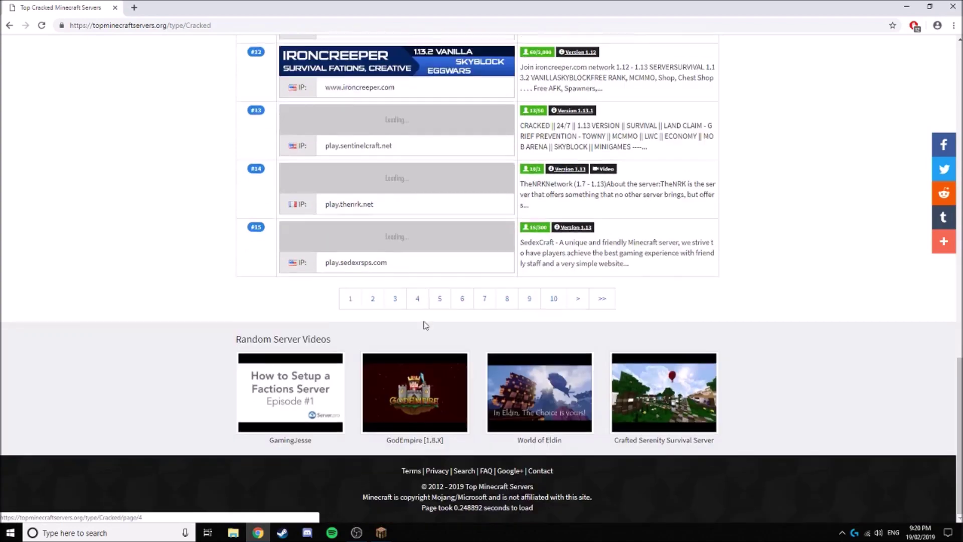
scroll(755, 38, up, 12)
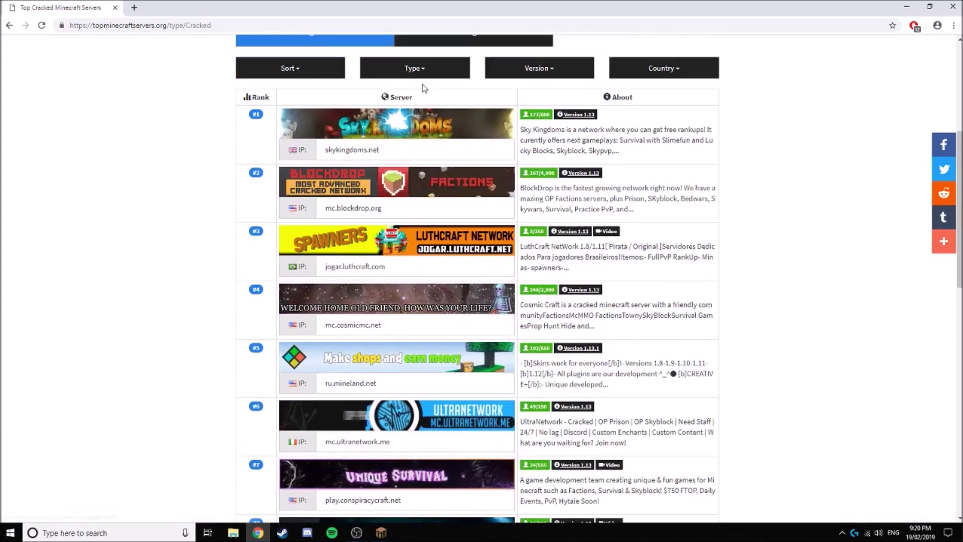
click(953, 6)
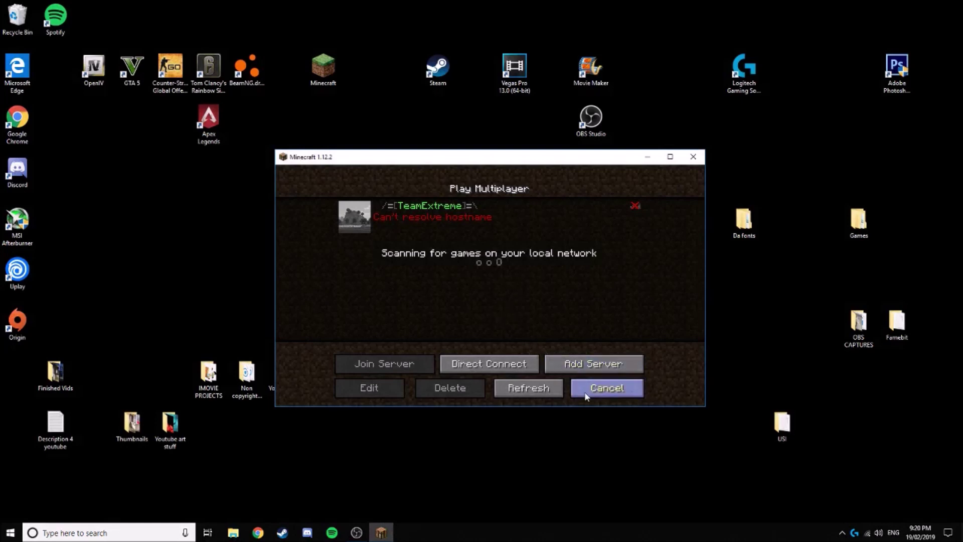
Step: Leave the multiplayer server list and load the saved singleplayer world "New World" in Minecraft
click(607, 388)
click(491, 286)
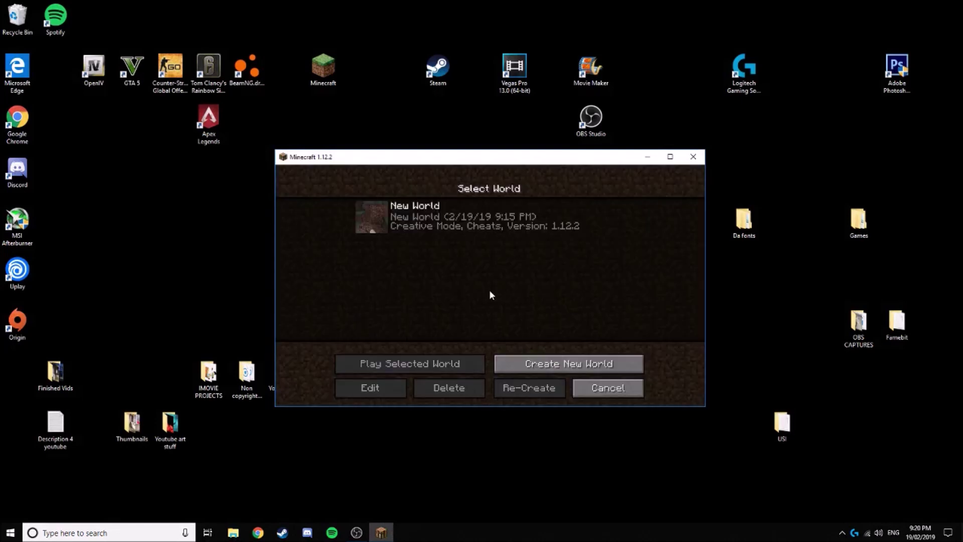
double_click(429, 227)
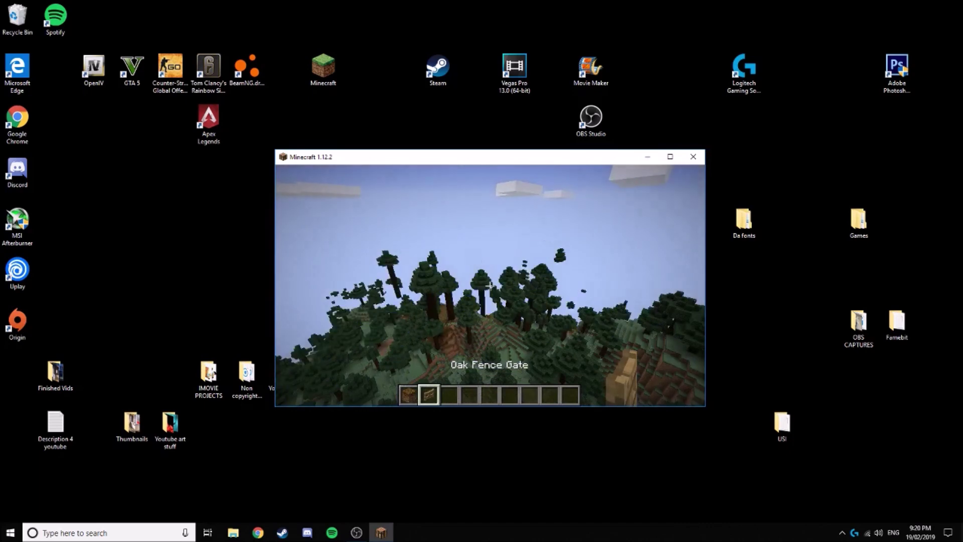
mouse_move(490, 285)
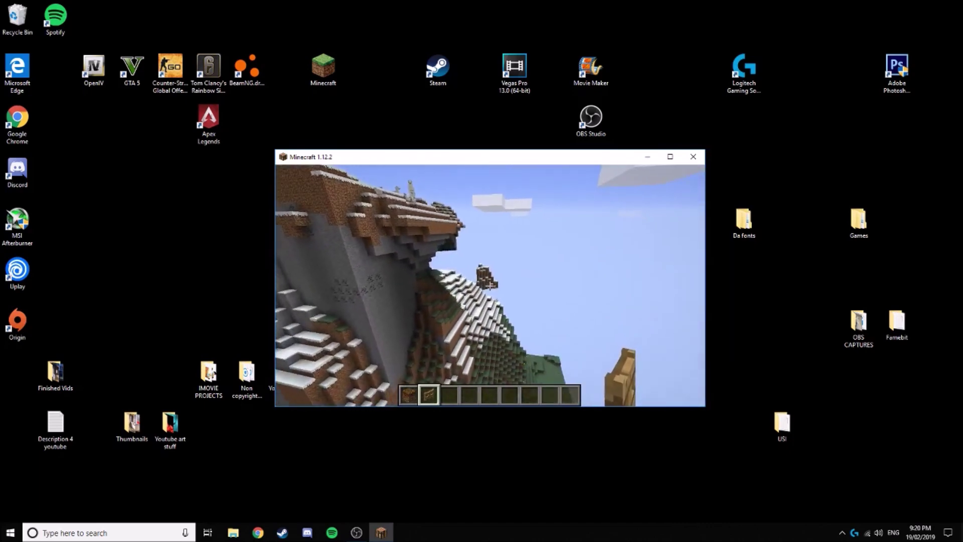